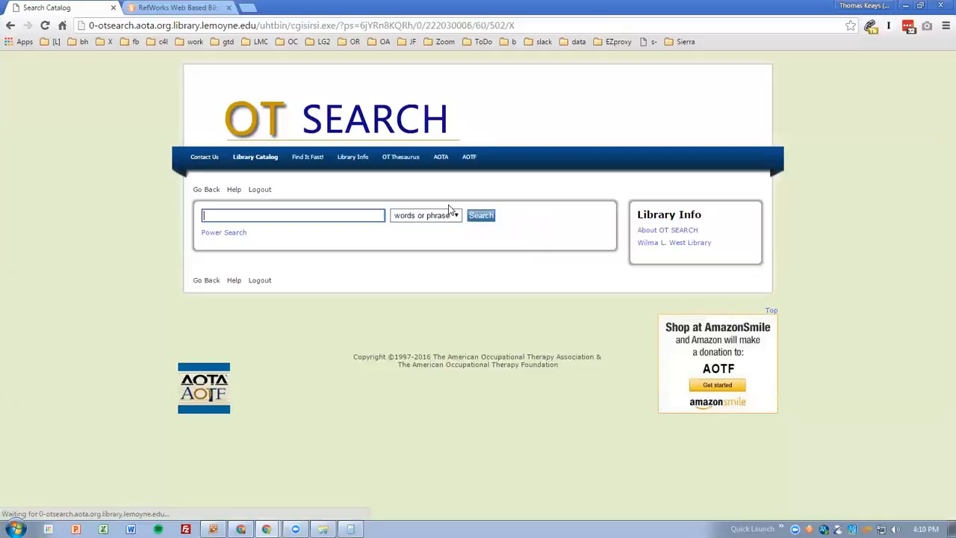
Search the catalog for "constraint induced movement therapy" and stroke, and mark the first four results to keep
{"action": "type", "text": "\"constraint induced movement therapy\" and stroke"}
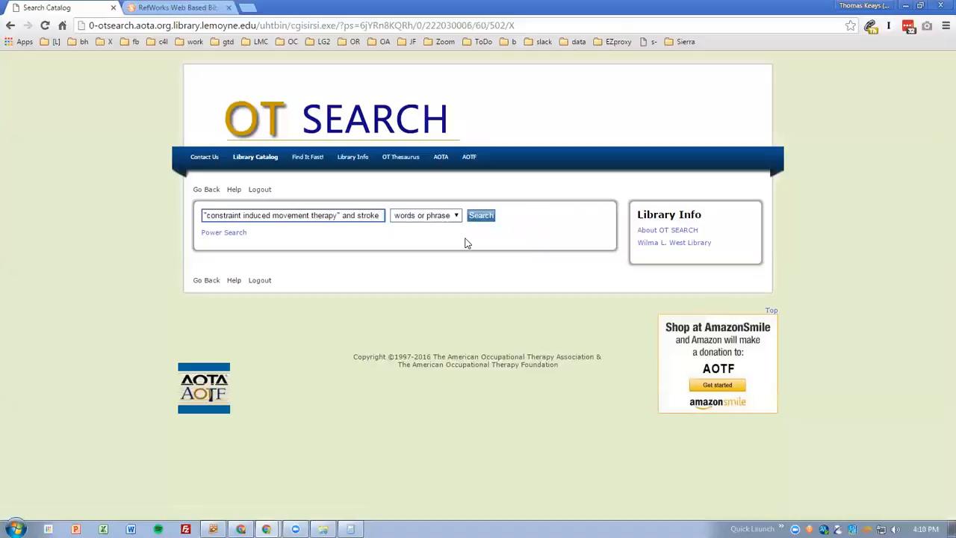
{"action": "left_click", "coordinate": [487, 220]}
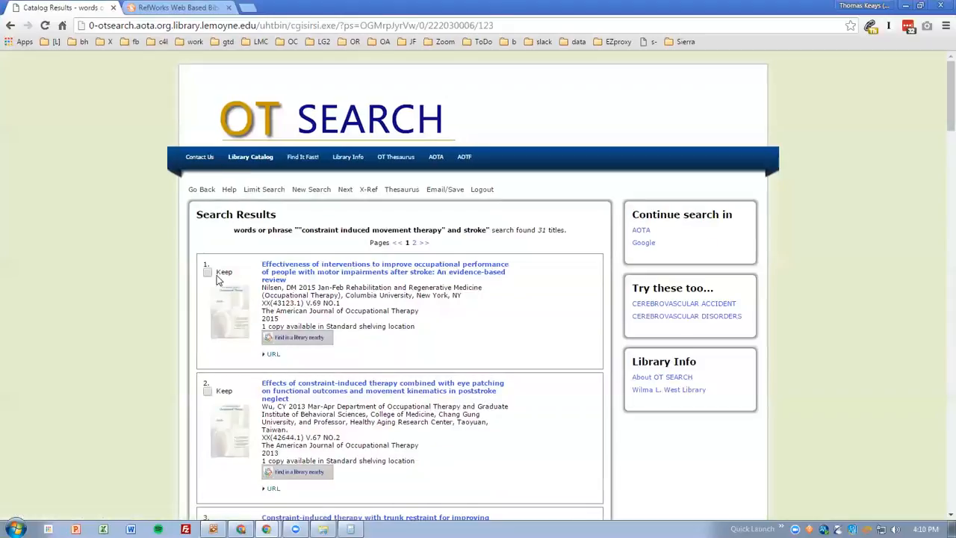
{"action": "left_click", "coordinate": [207, 272]}
{"action": "scroll", "coordinate": [207, 273], "scroll_direction": "down", "scroll_amount": 2}
{"action": "left_click", "coordinate": [207, 272]}
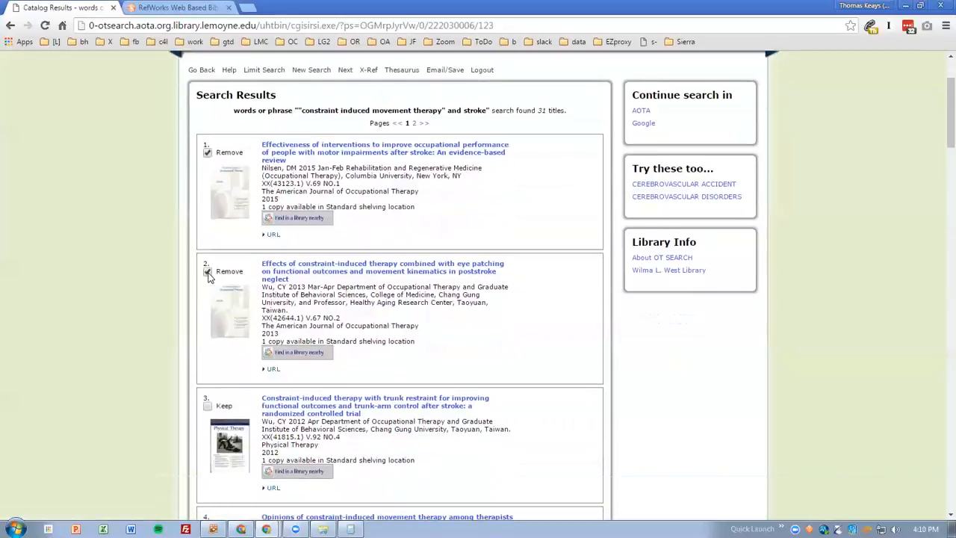
{"action": "left_click", "coordinate": [208, 406]}
{"action": "scroll", "coordinate": [210, 408], "scroll_direction": "down", "scroll_amount": 3}
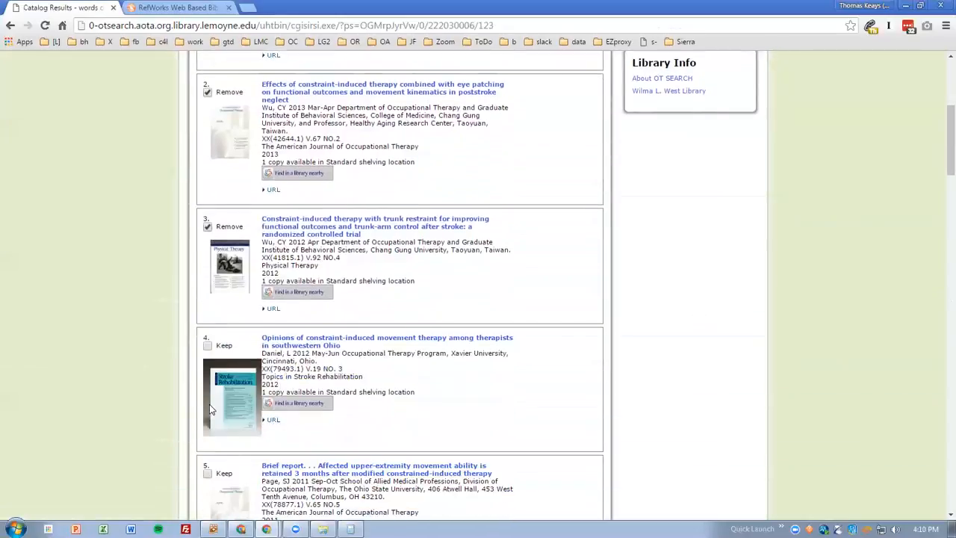
{"action": "left_click", "coordinate": [207, 346]}
{"action": "scroll", "coordinate": [114, 353], "scroll_direction": "down", "scroll_amount": 5}
{"action": "scroll", "coordinate": [114, 353], "scroll_direction": "up", "scroll_amount": 10}
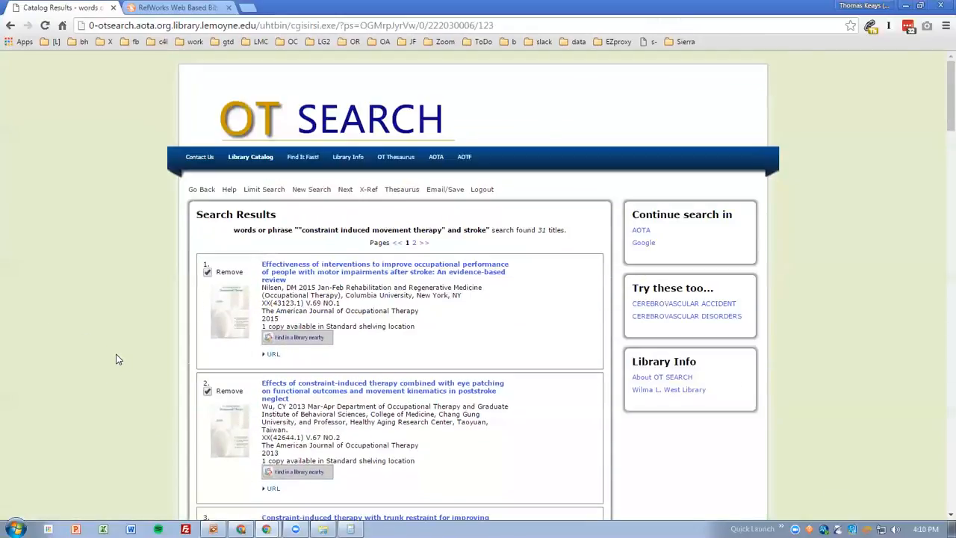
Save the kept records from the Email/Save page using the Full record view and Formatted output
{"action": "left_click", "coordinate": [443, 191]}
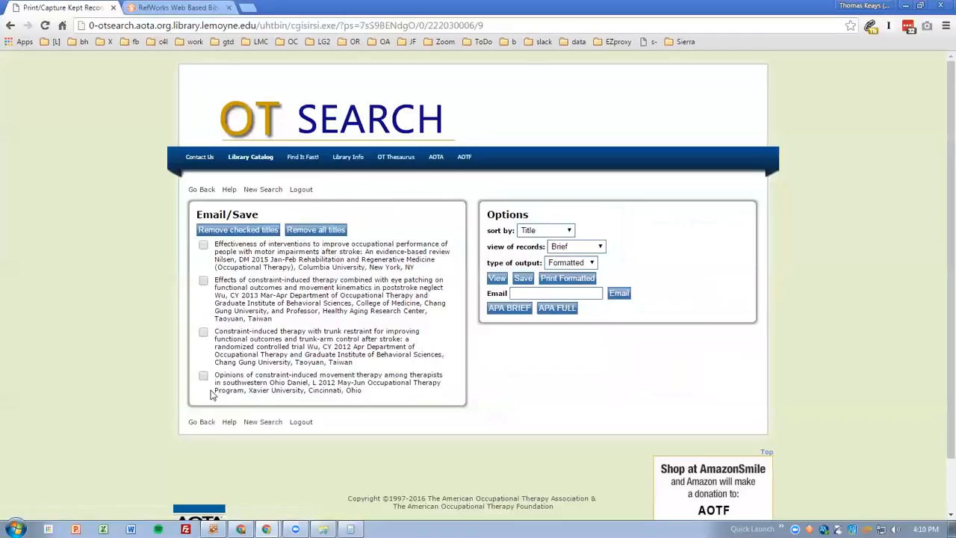
{"action": "left_click", "coordinate": [590, 253]}
{"action": "left_click", "coordinate": [581, 267]}
{"action": "left_click", "coordinate": [575, 266]}
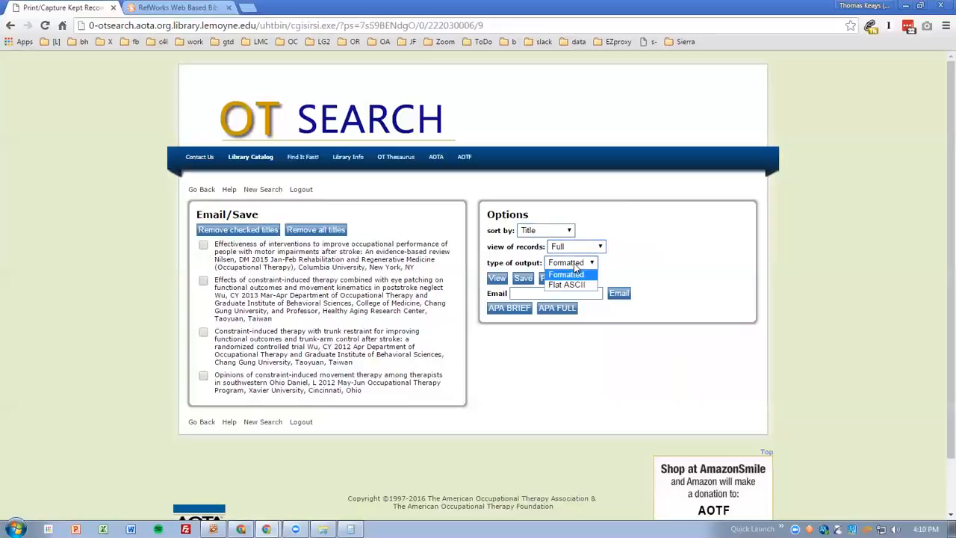
{"action": "left_click", "coordinate": [575, 267]}
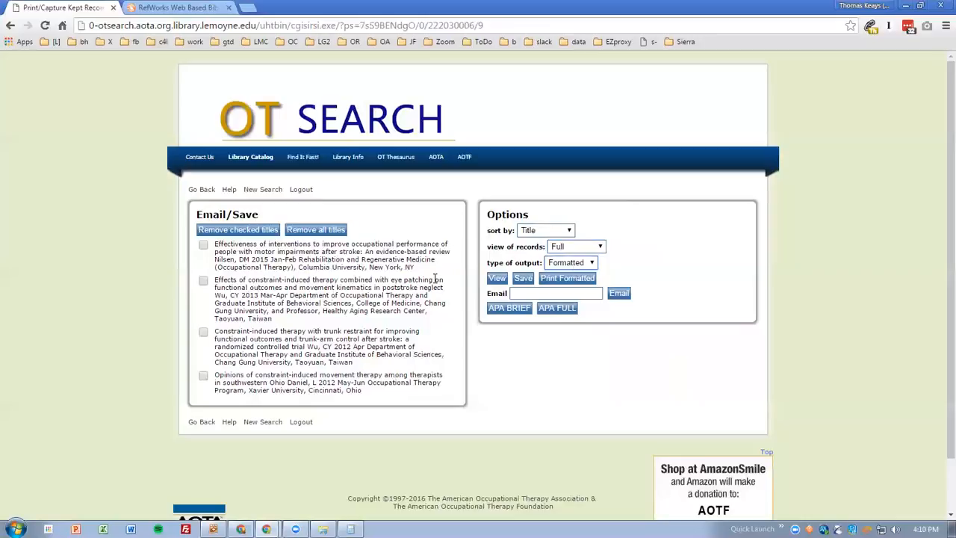
{"action": "left_click", "coordinate": [521, 281]}
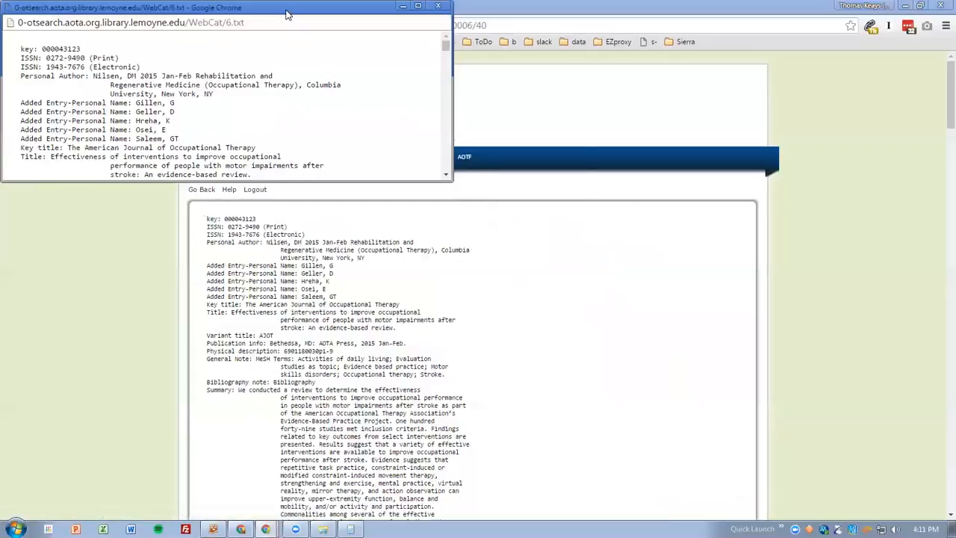
Enlarge the pop-up window with the exported records and save its text as 6.txt on the Desktop
{"action": "left_click_drag", "start_coordinate": [286, 14], "coordinate": [417, 96]}
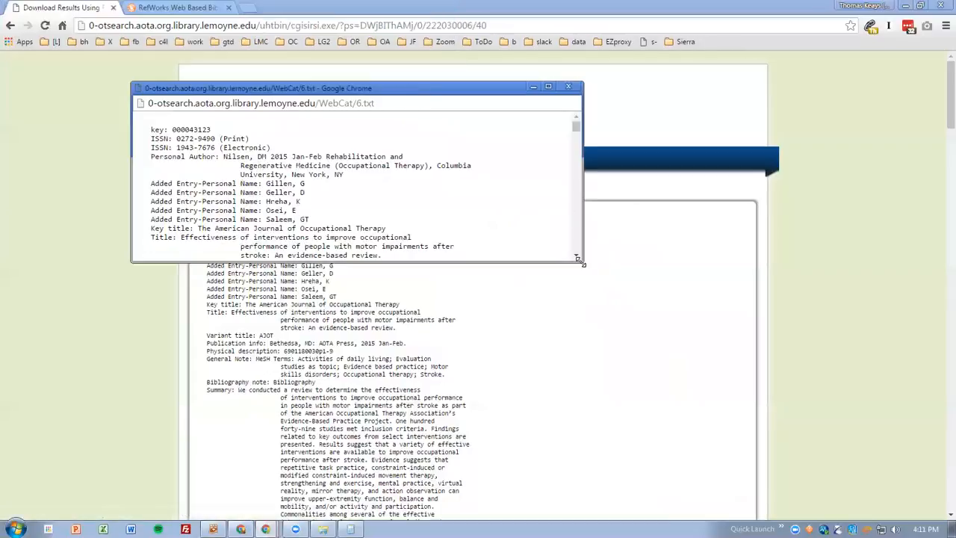
{"action": "left_click_drag", "start_coordinate": [580, 261], "coordinate": [706, 461]}
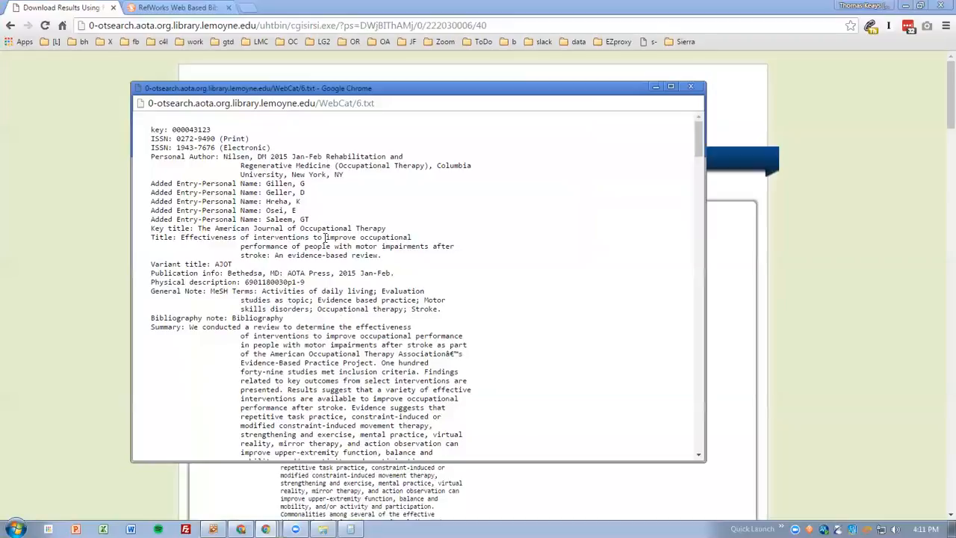
{"action": "double_click", "coordinate": [368, 104]}
{"action": "left_click", "coordinate": [492, 212]}
{"action": "right_click", "coordinate": [390, 202]}
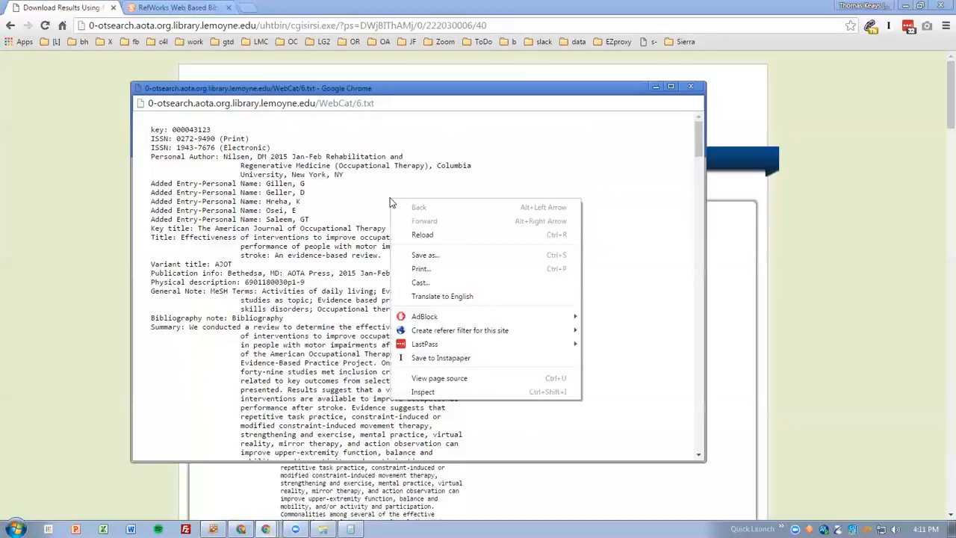
{"action": "left_click", "coordinate": [426, 255]}
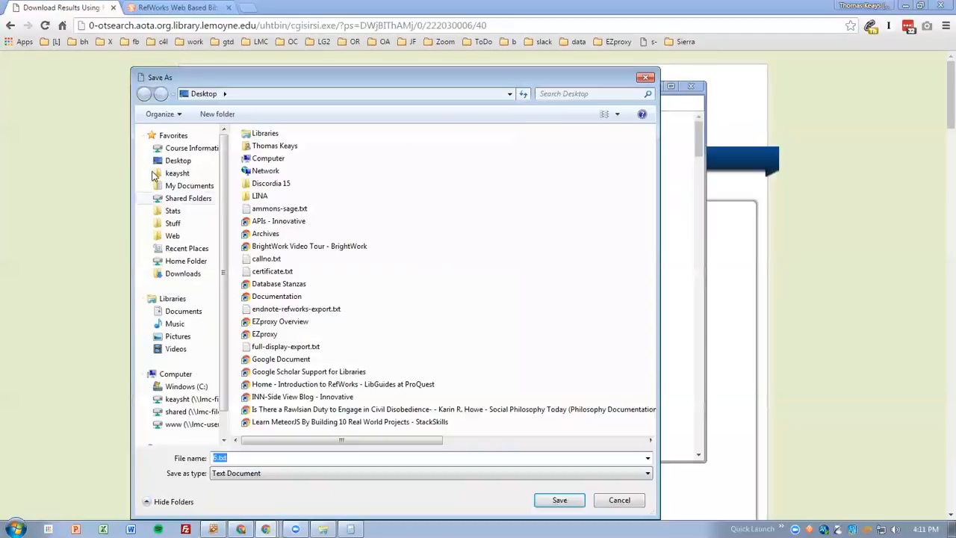
{"action": "left_click", "coordinate": [177, 161]}
{"action": "left_click", "coordinate": [560, 499]}
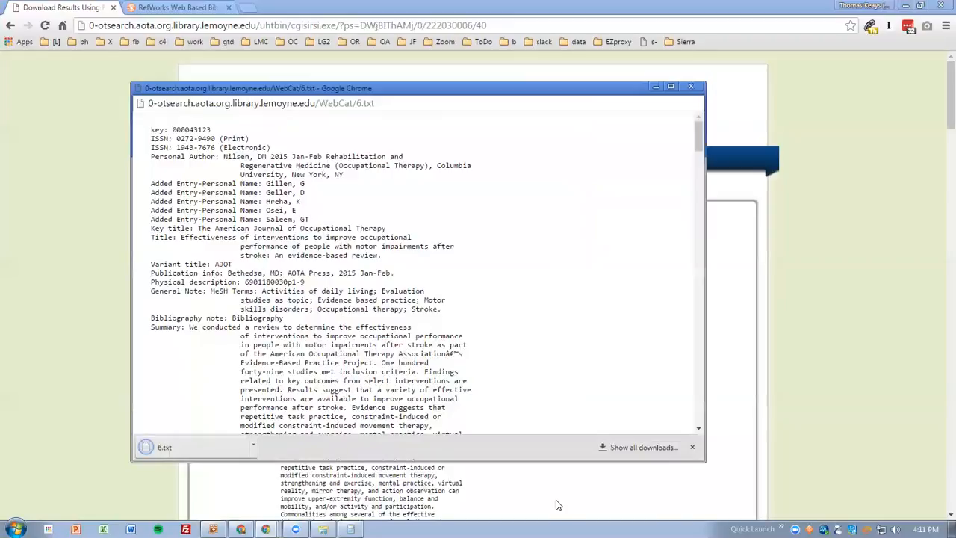
Open the downloaded 6.txt and examine its field labels, such as Added Entry-Personal Name, ISSN, Title and Summary
{"action": "left_click", "coordinate": [185, 447]}
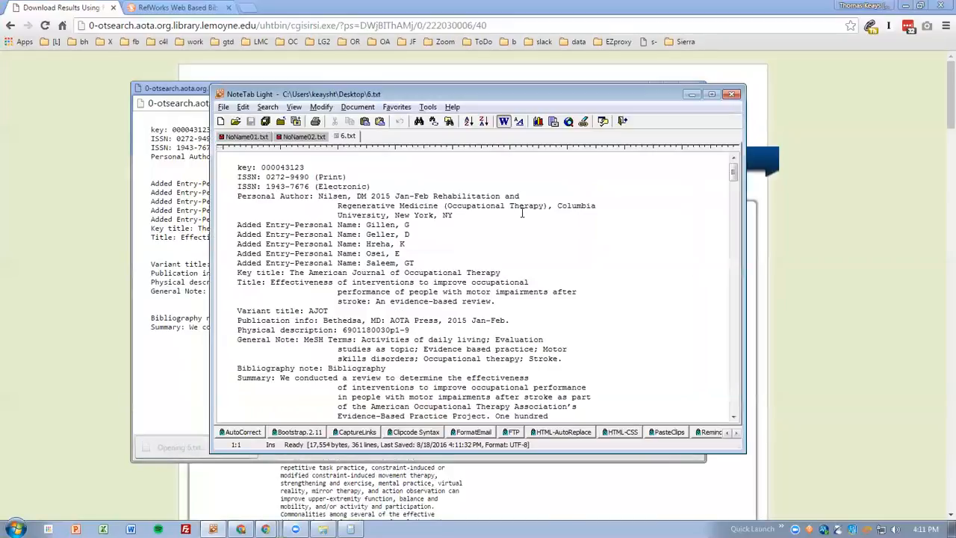
{"action": "scroll", "coordinate": [523, 215], "scroll_direction": "down", "scroll_amount": 6}
{"action": "scroll", "coordinate": [523, 216], "scroll_direction": "down", "scroll_amount": 8}
{"action": "scroll", "coordinate": [529, 212], "scroll_direction": "up", "scroll_amount": 15}
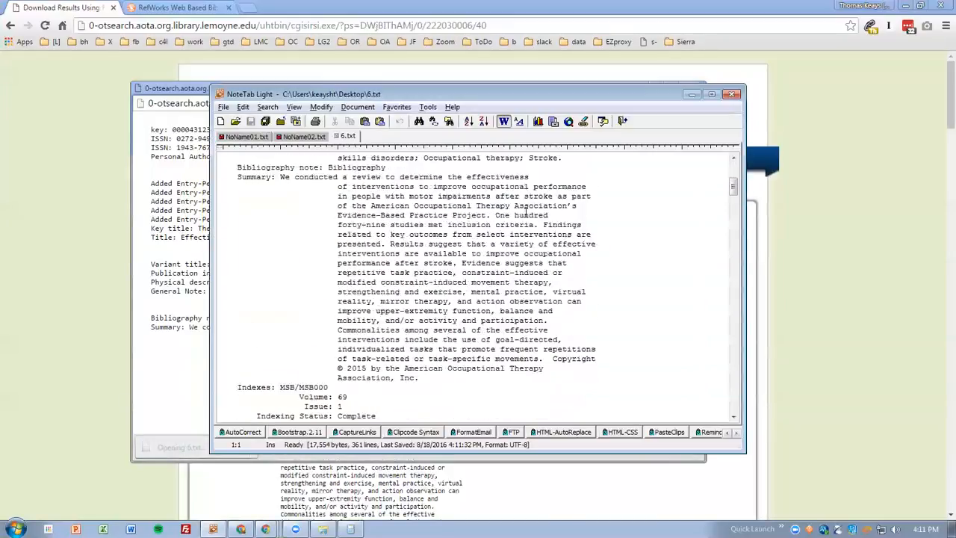
{"action": "left_click_drag", "start_coordinate": [230, 224], "coordinate": [362, 226]}
{"action": "left_click_drag", "start_coordinate": [234, 234], "coordinate": [366, 234]}
{"action": "left_click_drag", "start_coordinate": [233, 244], "coordinate": [367, 244]}
{"action": "left_click_drag", "start_coordinate": [238, 187], "coordinate": [271, 187]}
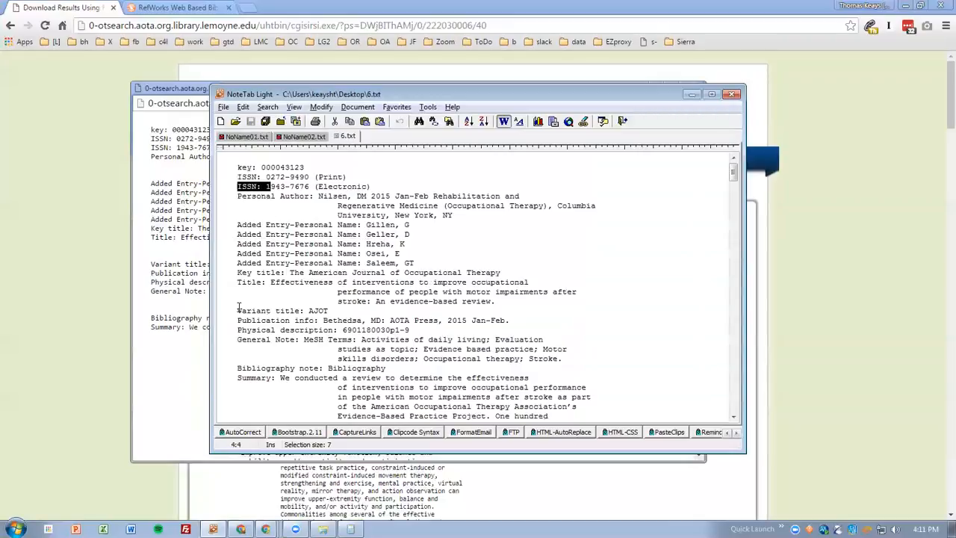
{"action": "left_click_drag", "start_coordinate": [238, 283], "coordinate": [270, 282]}
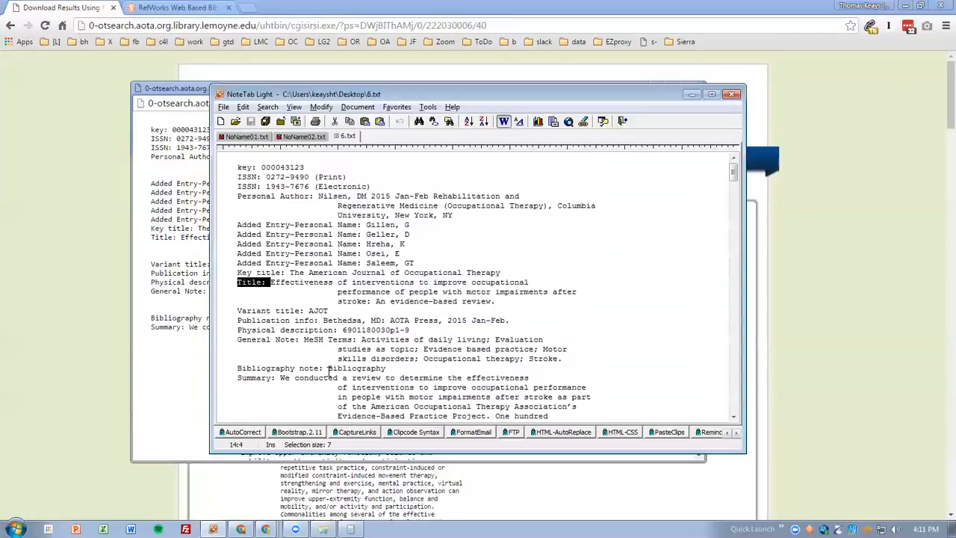
{"action": "left_click_drag", "start_coordinate": [240, 377], "coordinate": [274, 377]}
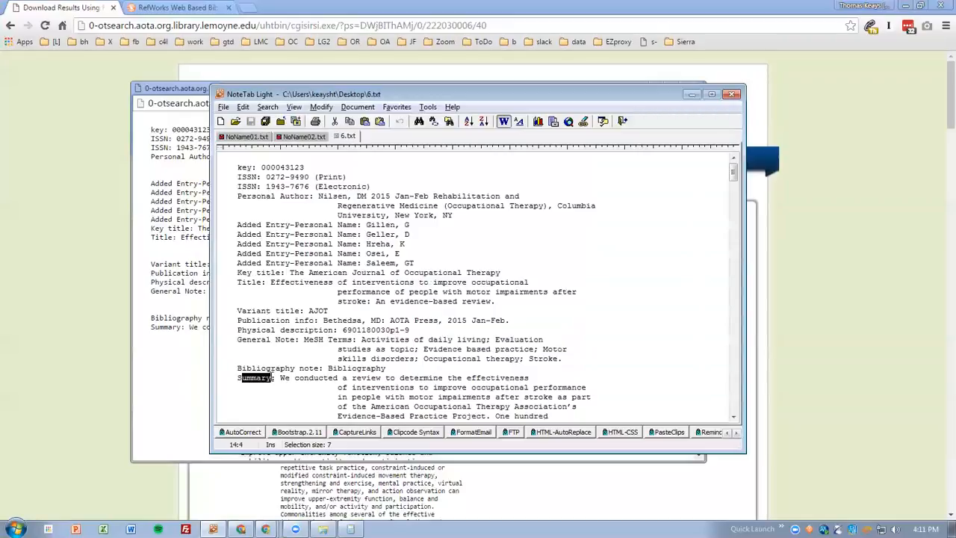
{"action": "scroll", "coordinate": [445, 371], "scroll_direction": "down", "scroll_amount": 4}
{"action": "scroll", "coordinate": [444, 371], "scroll_direction": "up", "scroll_amount": 4}
{"action": "left_click", "coordinate": [75, 147]}
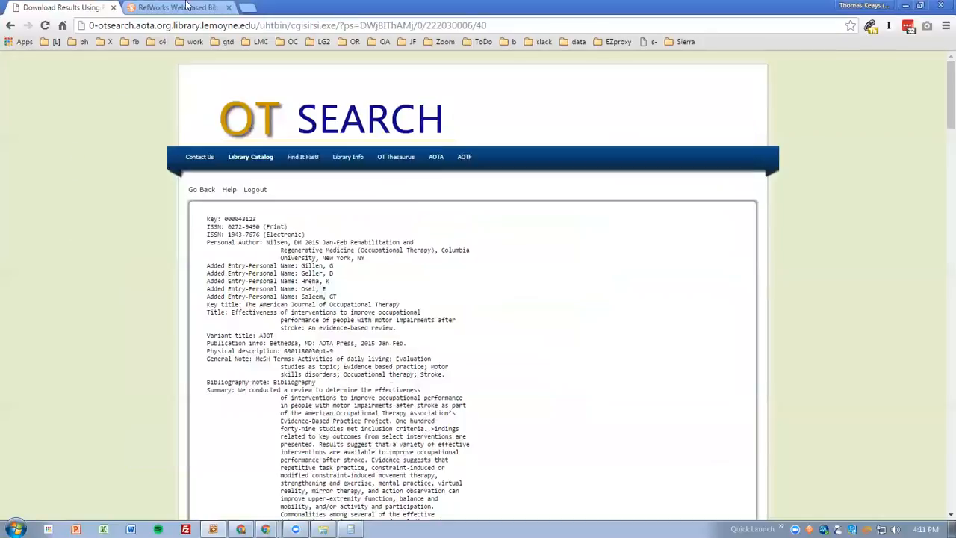
Switch to RefWorks and open the Import References dialog
{"action": "left_click", "coordinate": [190, 8]}
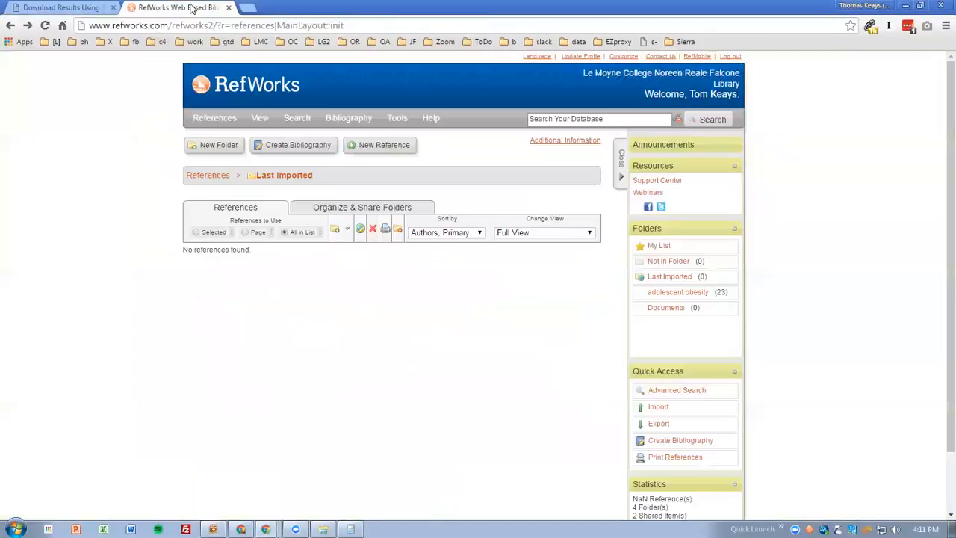
{"action": "mouse_move", "coordinate": [215, 119]}
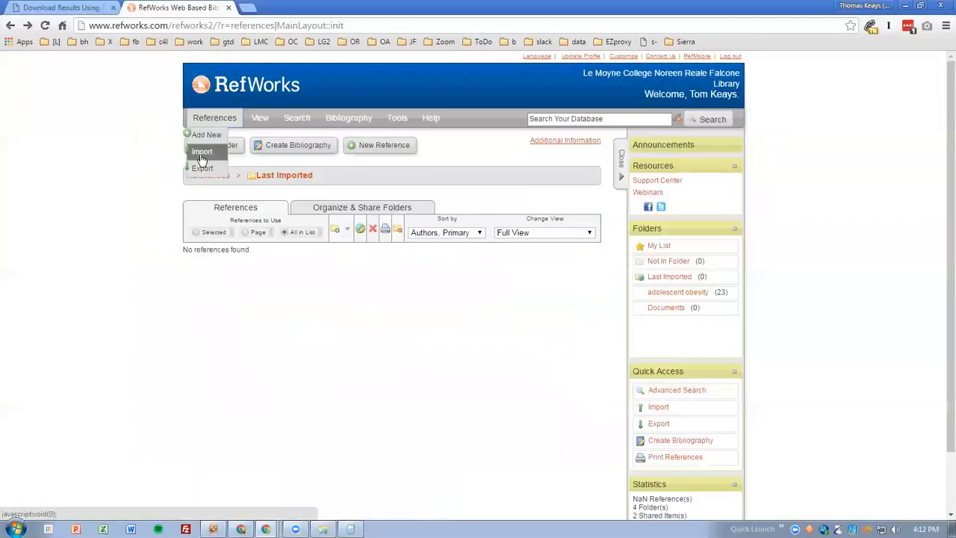
{"action": "left_click", "coordinate": [202, 153]}
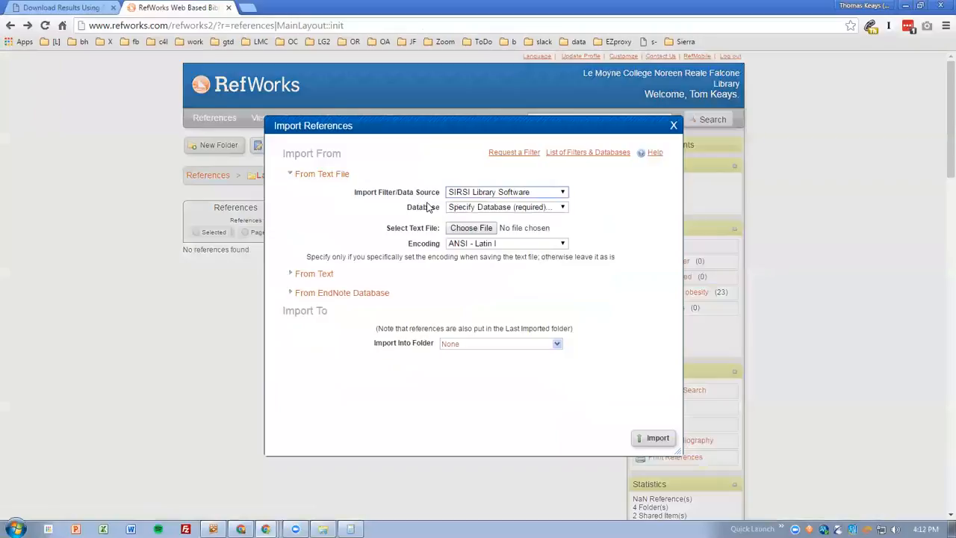
Return to the OT Search results list and review the kept records
{"action": "left_click", "coordinate": [83, 9]}
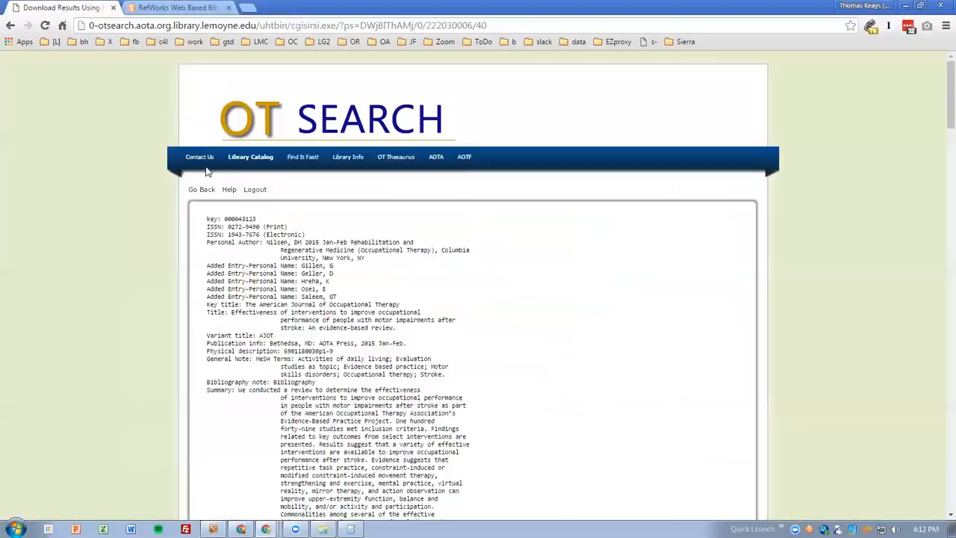
{"action": "left_click", "coordinate": [201, 192]}
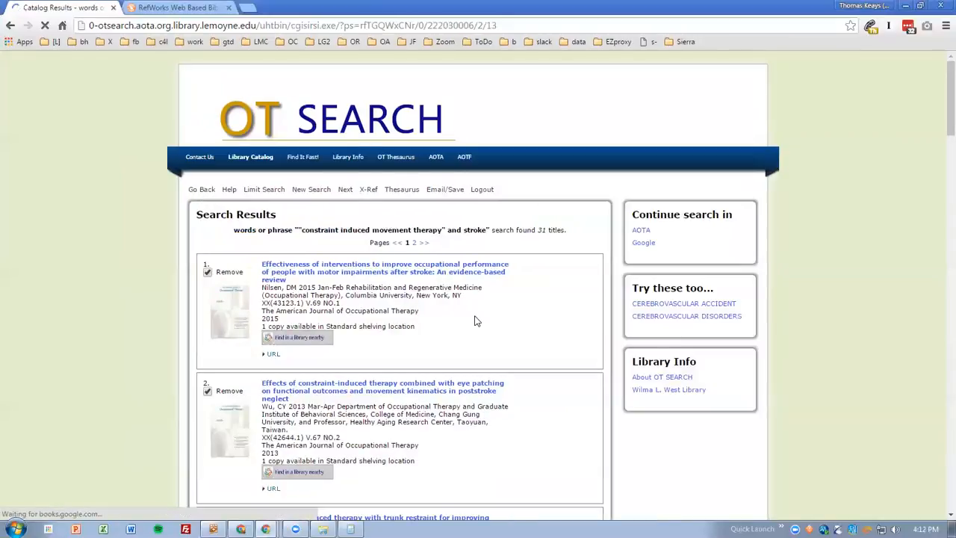
{"action": "scroll", "coordinate": [505, 304], "scroll_direction": "down", "scroll_amount": 7}
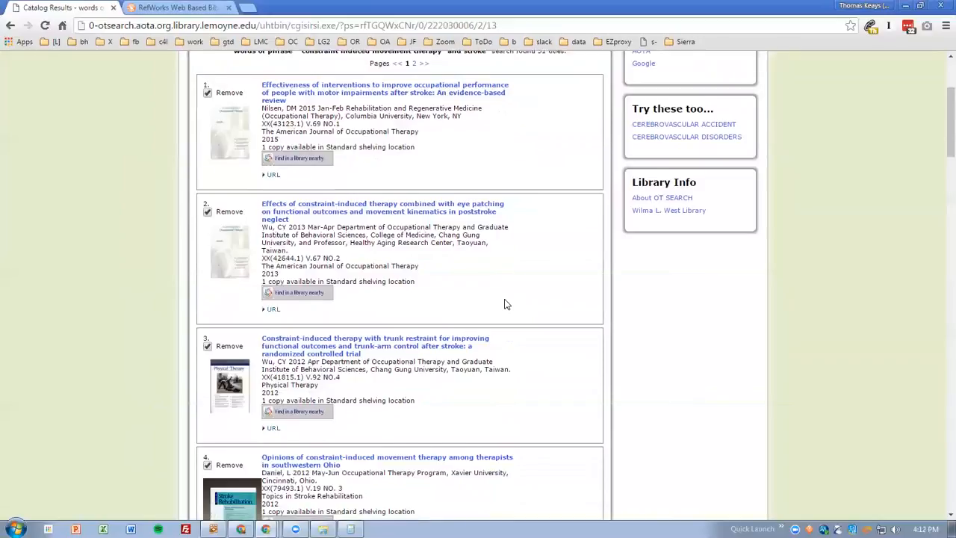
{"action": "scroll", "coordinate": [505, 304], "scroll_direction": "up", "scroll_amount": 7}
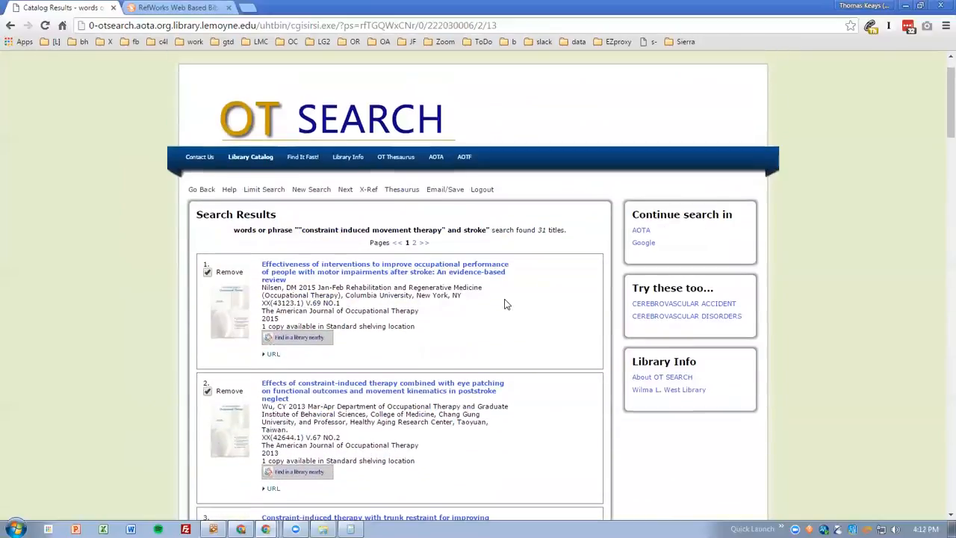
In the RefWorks import, use SIRSI Library Software as the import filter and set the database to AOTA - OT
{"action": "left_click", "coordinate": [176, 10]}
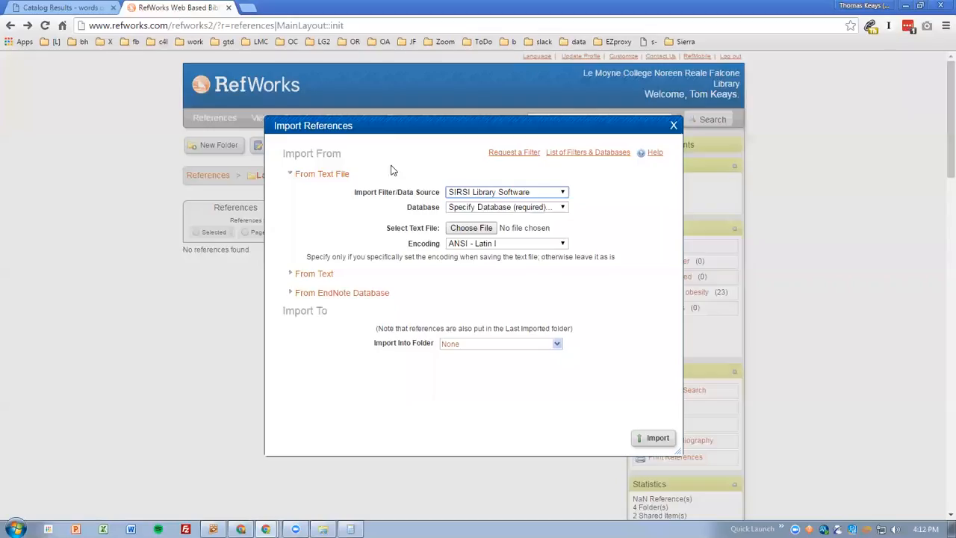
{"action": "left_click", "coordinate": [484, 196]}
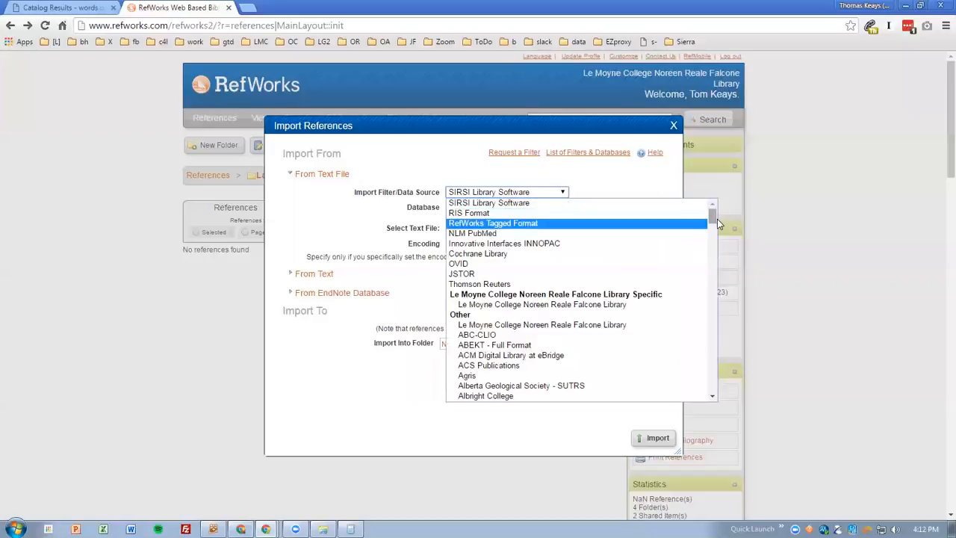
{"action": "left_click_drag", "start_coordinate": [714, 218], "coordinate": [715, 369]}
{"action": "left_click", "coordinate": [532, 305]}
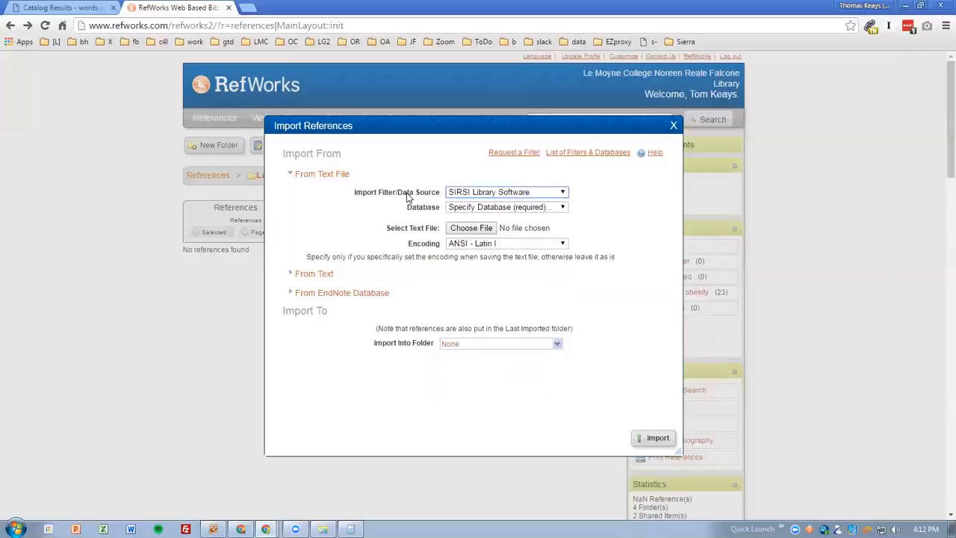
{"action": "left_click", "coordinate": [469, 209]}
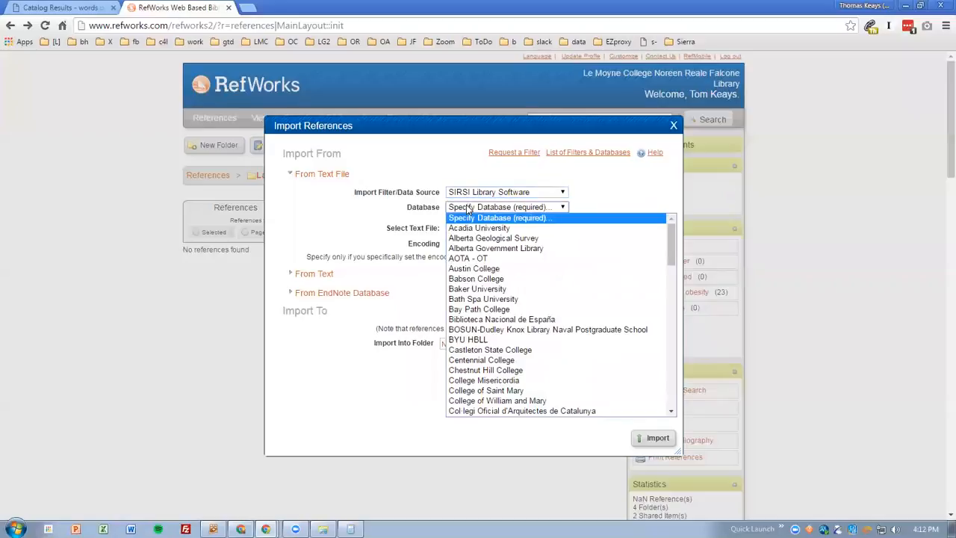
{"action": "mouse_move", "coordinate": [672, 250]}
{"action": "left_mouse_down"}
{"action": "mouse_move", "coordinate": [672, 309]}
{"action": "mouse_move", "coordinate": [679, 243]}
{"action": "left_mouse_up"}
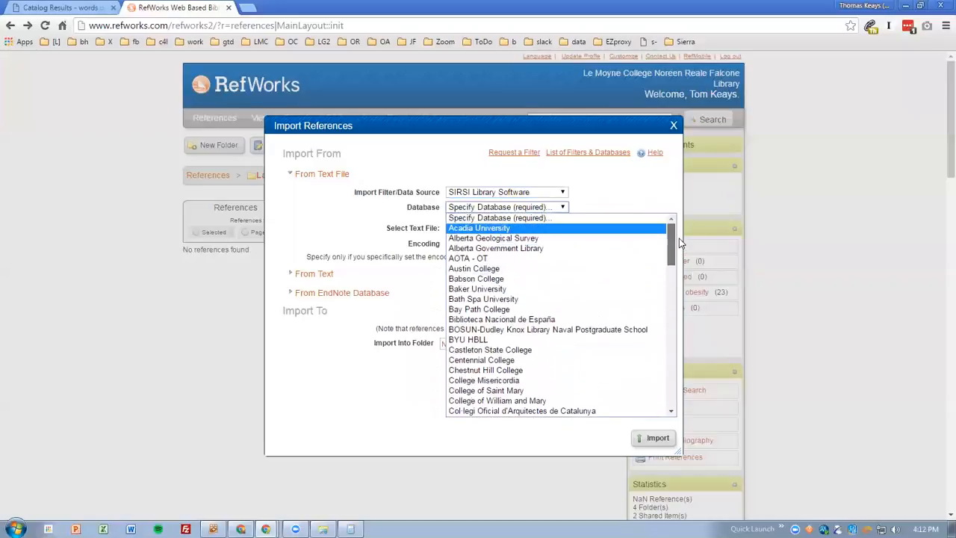
{"action": "left_click", "coordinate": [526, 258]}
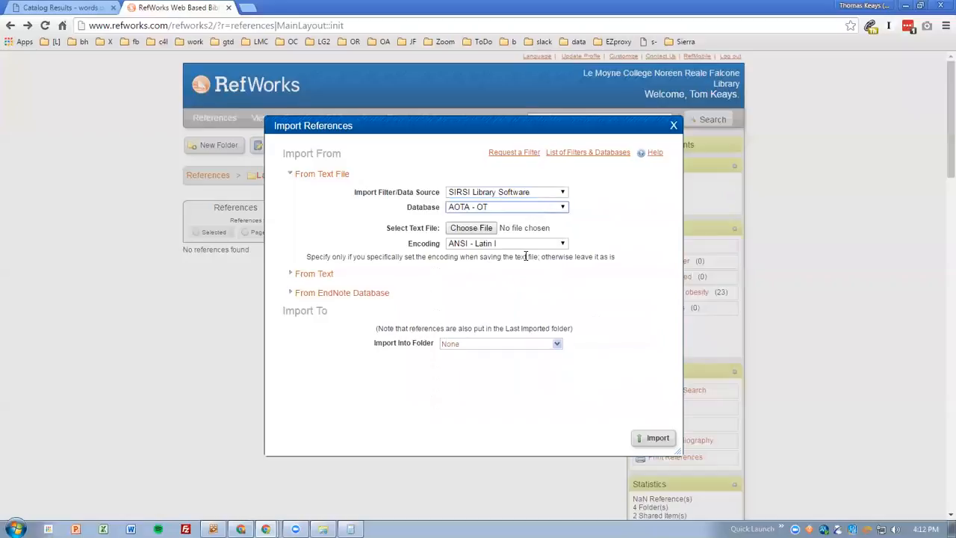
Check the association name in the copyright notice at the end of the OT Search results page
{"action": "left_click", "coordinate": [46, 8]}
{"action": "left_click_drag", "start_coordinate": [941, 117], "coordinate": [940, 512]}
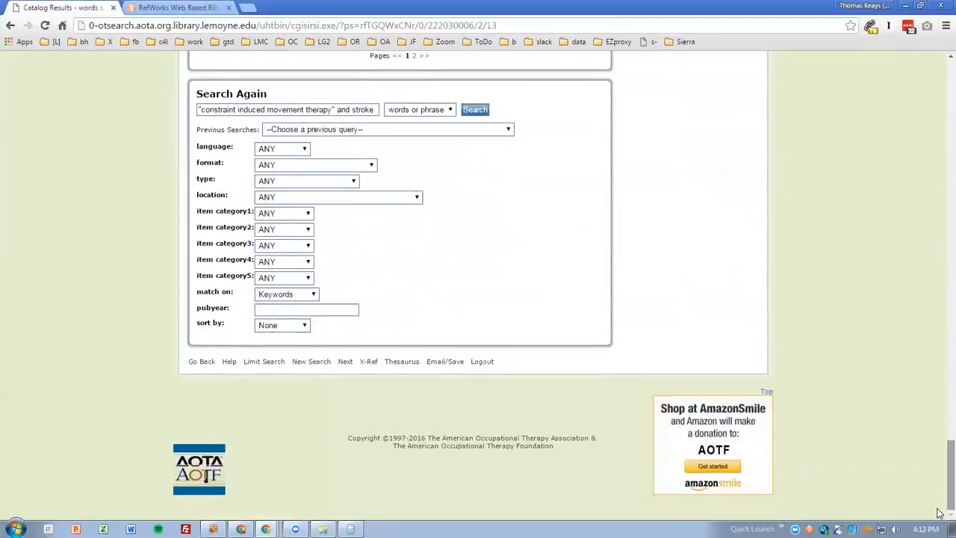
{"action": "left_click_drag", "start_coordinate": [443, 440], "coordinate": [614, 439]}
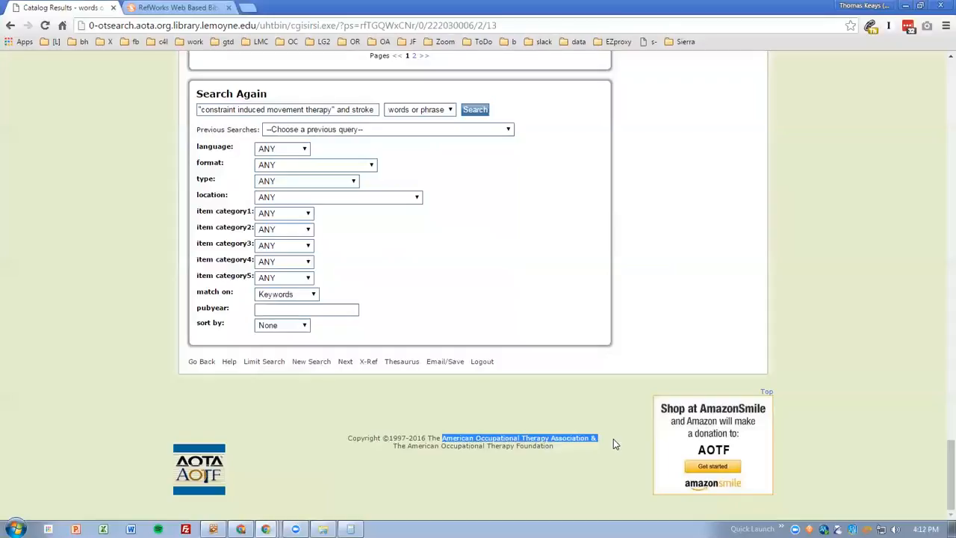
Return to the RefWorks import and choose 6.txt from the Desktop as the text file to import
{"action": "left_click", "coordinate": [177, 7]}
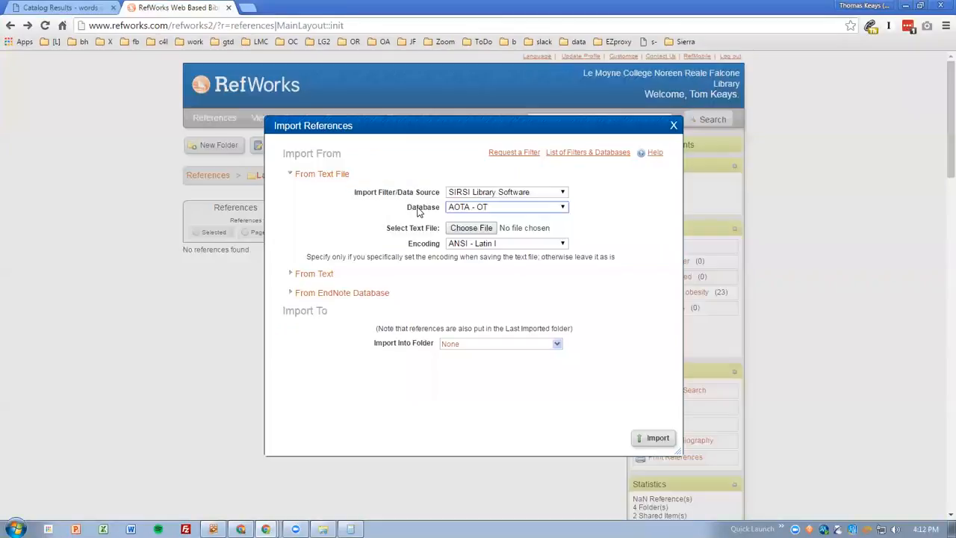
{"action": "left_click", "coordinate": [484, 229]}
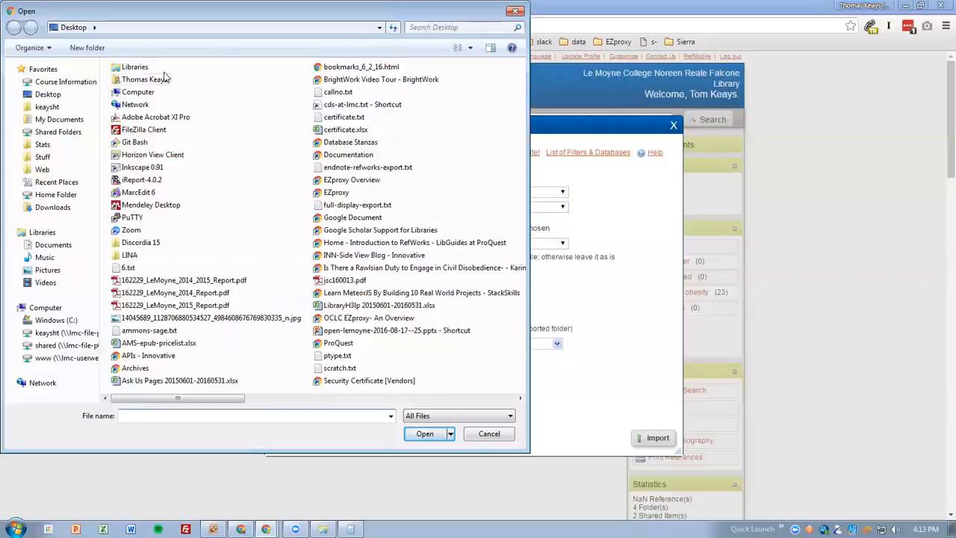
{"action": "left_click", "coordinate": [129, 268]}
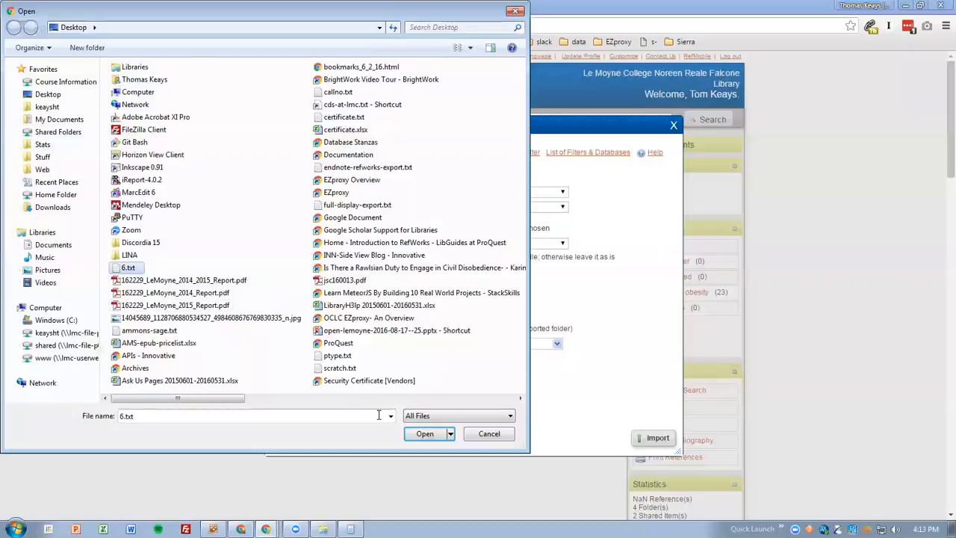
{"action": "left_click", "coordinate": [425, 435]}
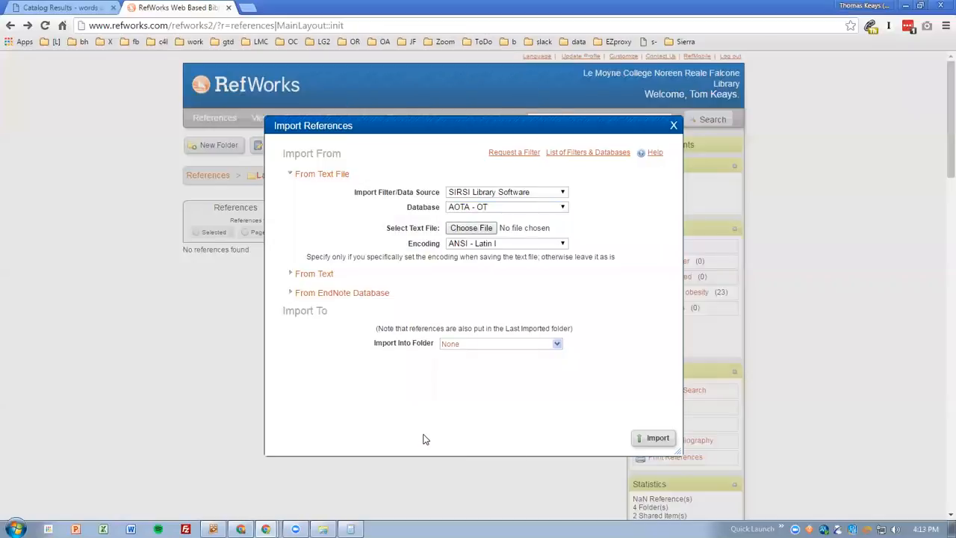
Leave the destination folder as None and import the references from the text file
{"action": "left_click", "coordinate": [493, 345]}
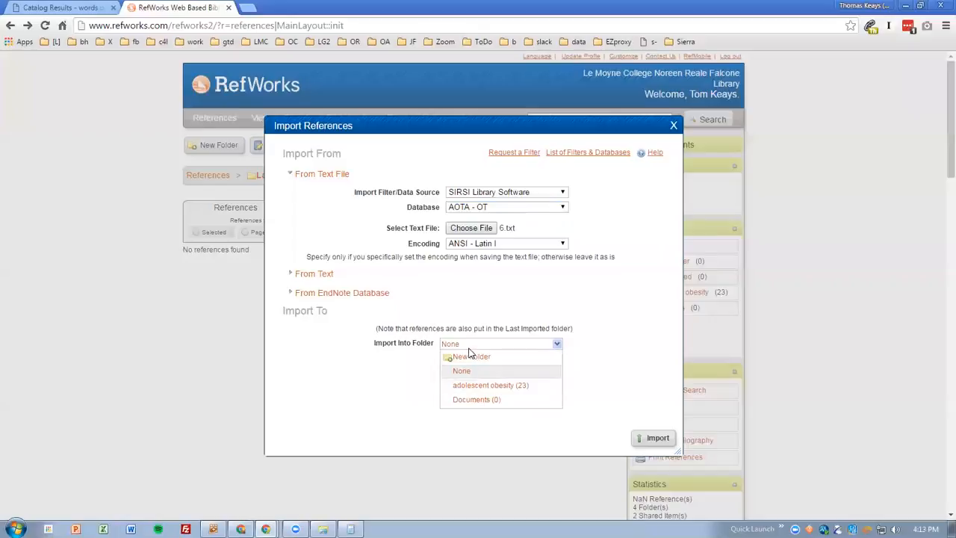
{"action": "left_click", "coordinate": [647, 396]}
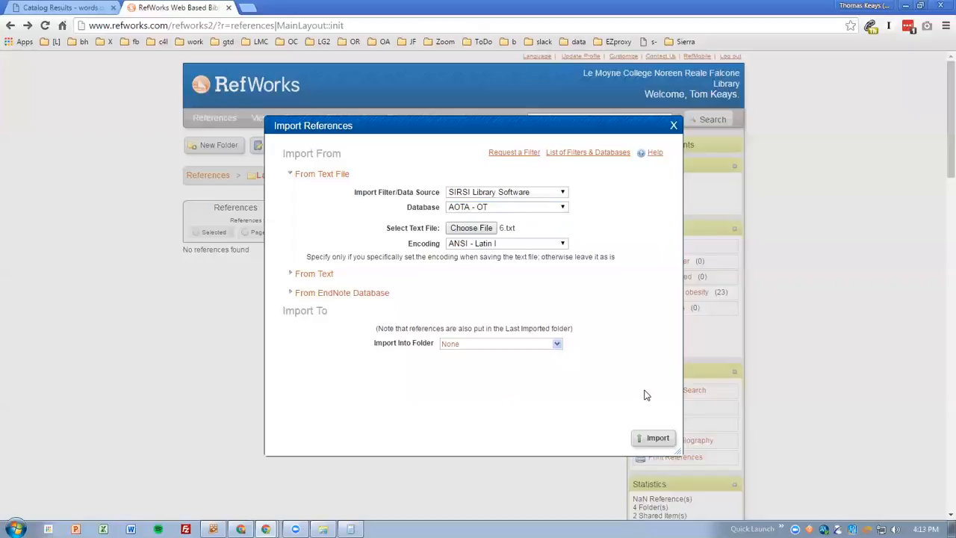
{"action": "left_click", "coordinate": [655, 438]}
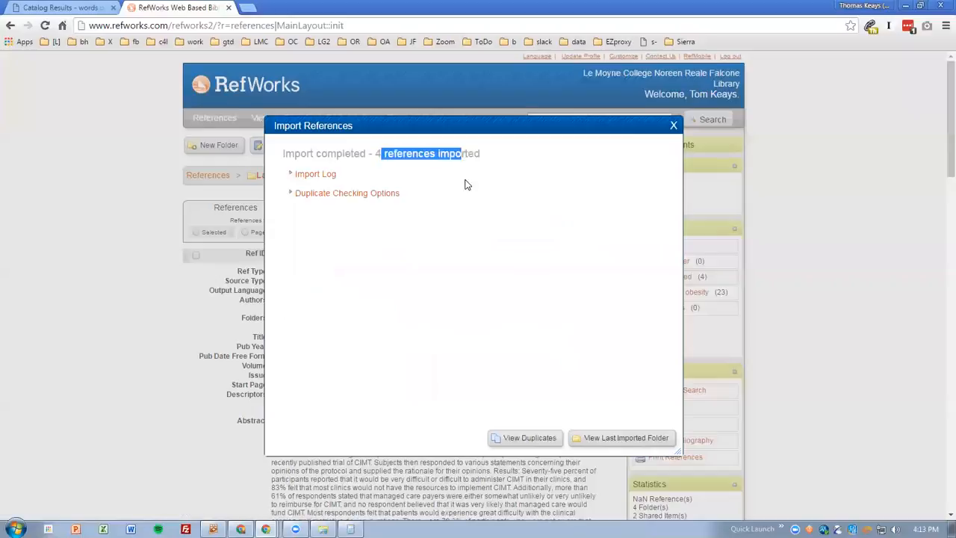
Open the Last Imported folder, change its view to Standard View and look through the imported references
{"action": "left_click", "coordinate": [620, 439]}
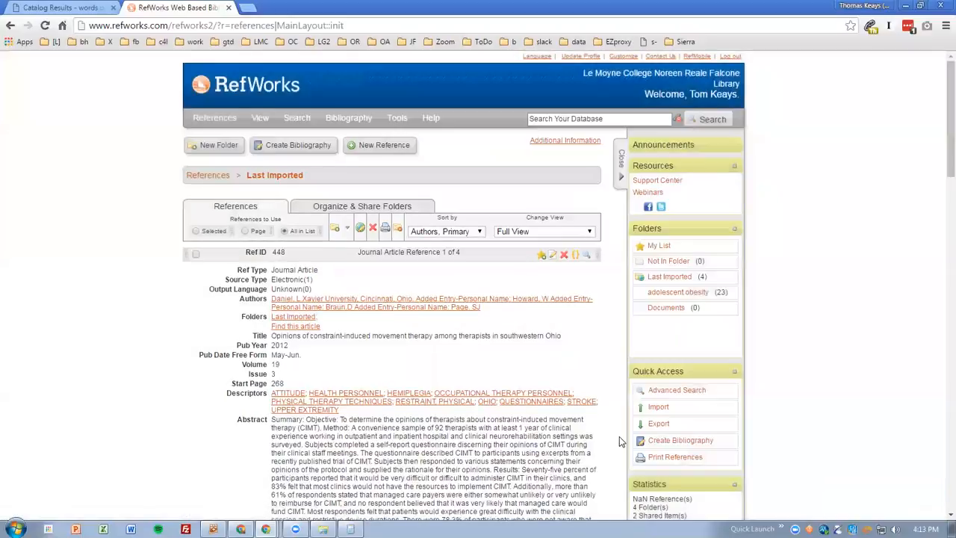
{"action": "left_click", "coordinate": [519, 230]}
{"action": "left_click", "coordinate": [519, 243]}
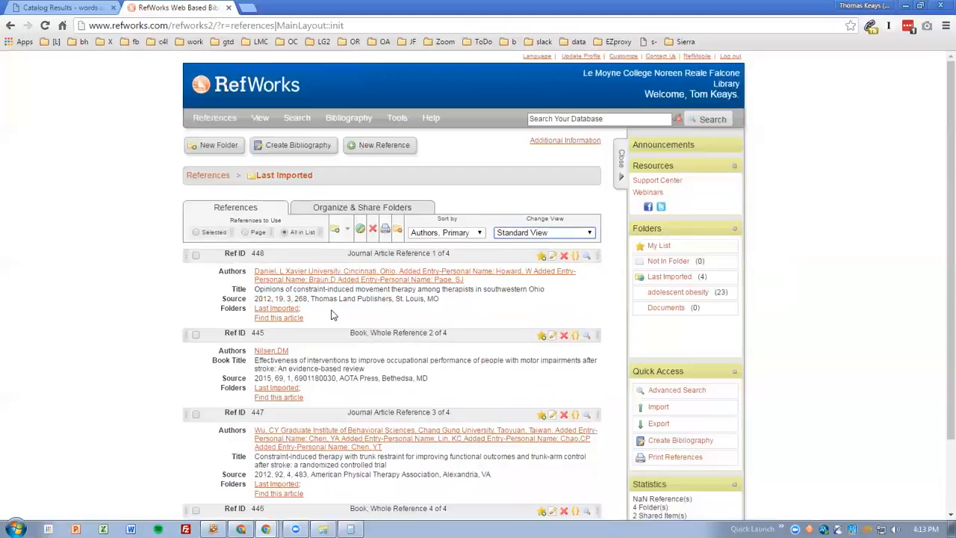
{"action": "scroll", "coordinate": [356, 465], "scroll_direction": "down", "scroll_amount": 2}
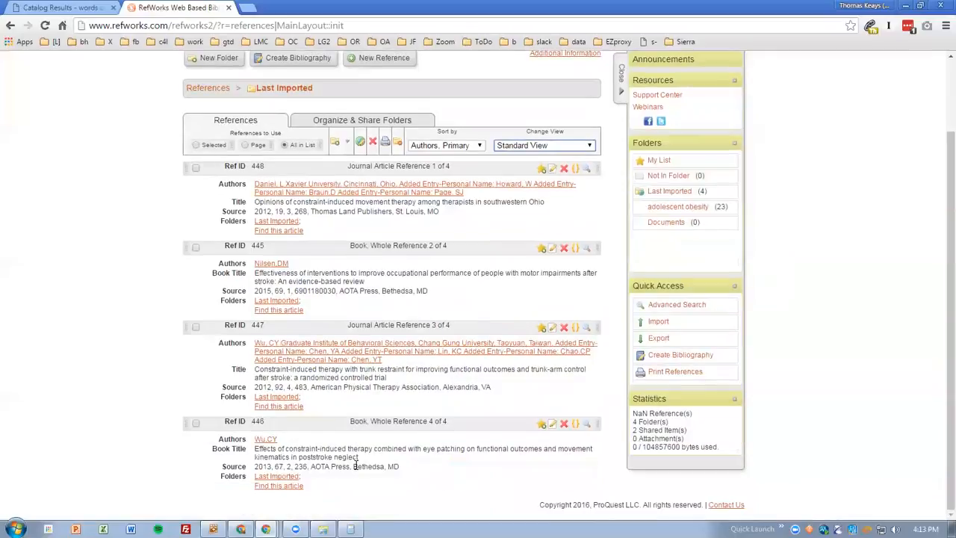
Switch back to the OT Search results and examine the kept records at the start of the list
{"action": "left_click", "coordinate": [88, 7]}
{"action": "scroll", "coordinate": [386, 215], "scroll_direction": "up", "scroll_amount": 20}
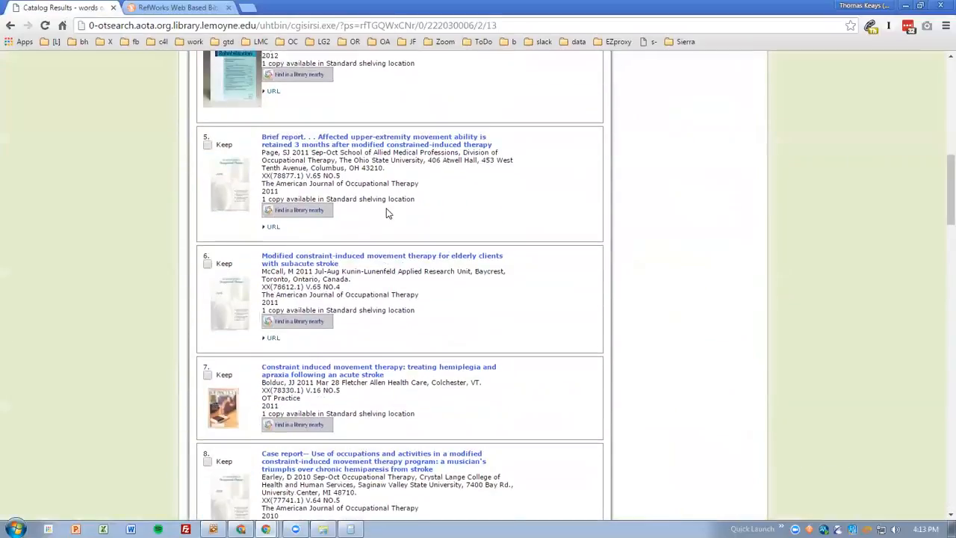
{"action": "scroll", "coordinate": [386, 215], "scroll_direction": "up", "scroll_amount": 10}
{"action": "scroll", "coordinate": [386, 214], "scroll_direction": "down", "scroll_amount": 5}
{"action": "scroll", "coordinate": [386, 214], "scroll_direction": "up", "scroll_amount": 4}
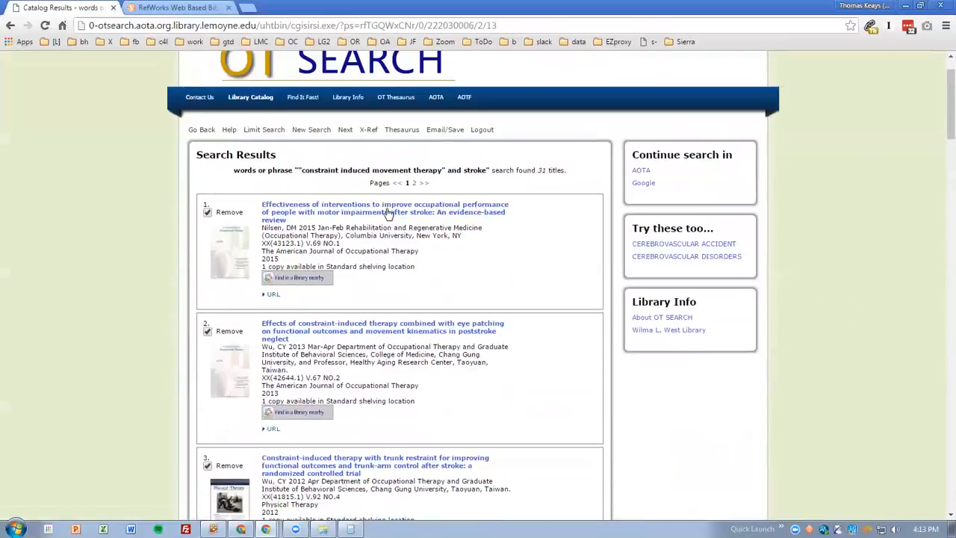